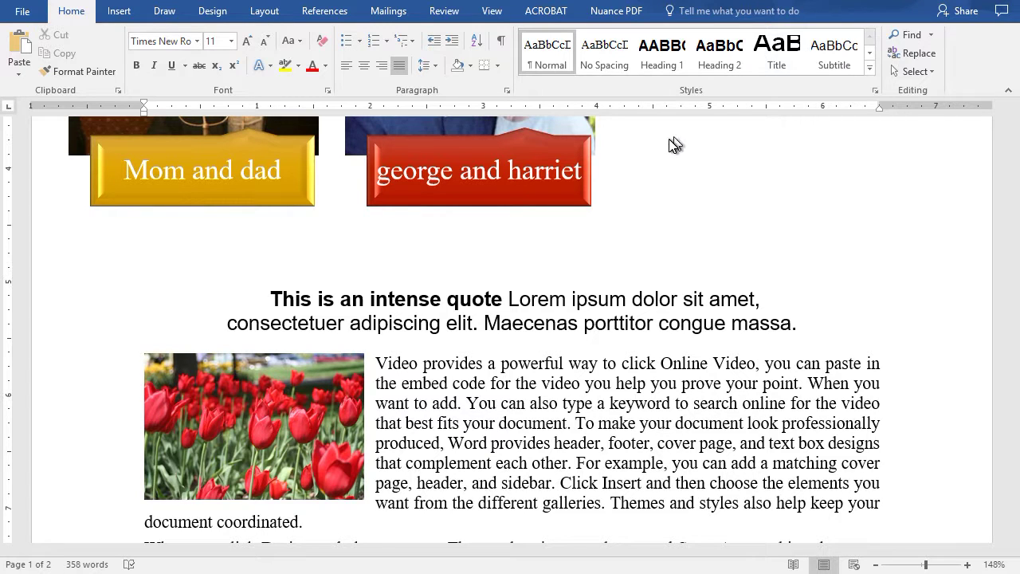
- Choose the red pen from the Draw tab's Pens gallery
left_click(164, 11)
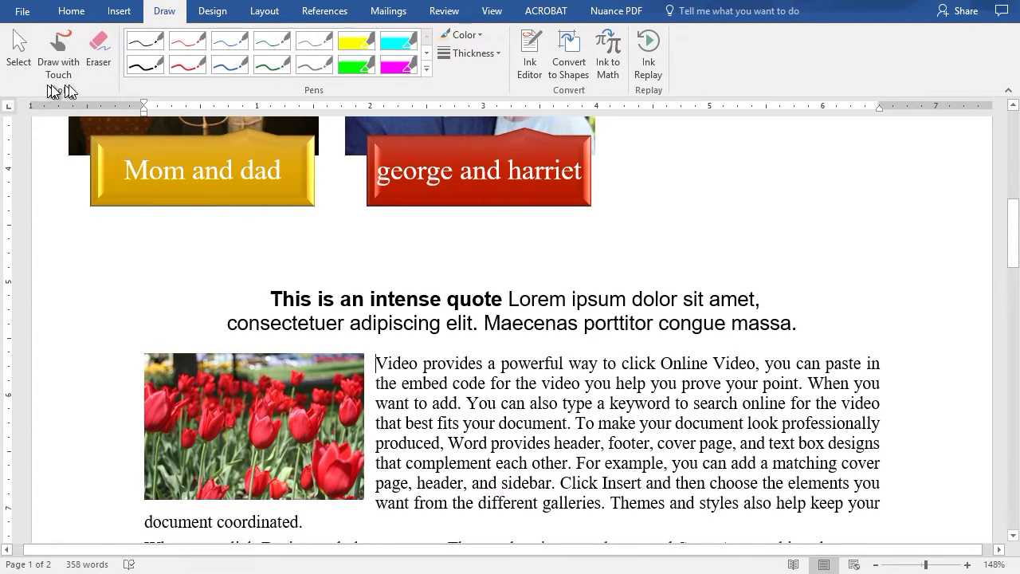
left_click(191, 64)
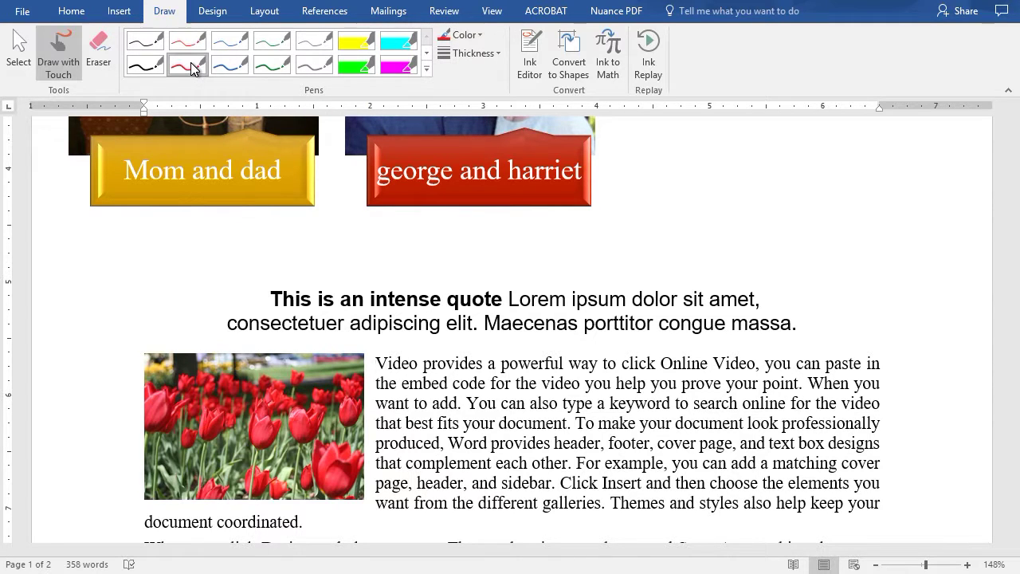
- Underline Maecenas in dark green ink, then underline congue massa with a 4½ pt pen
left_click(272, 70)
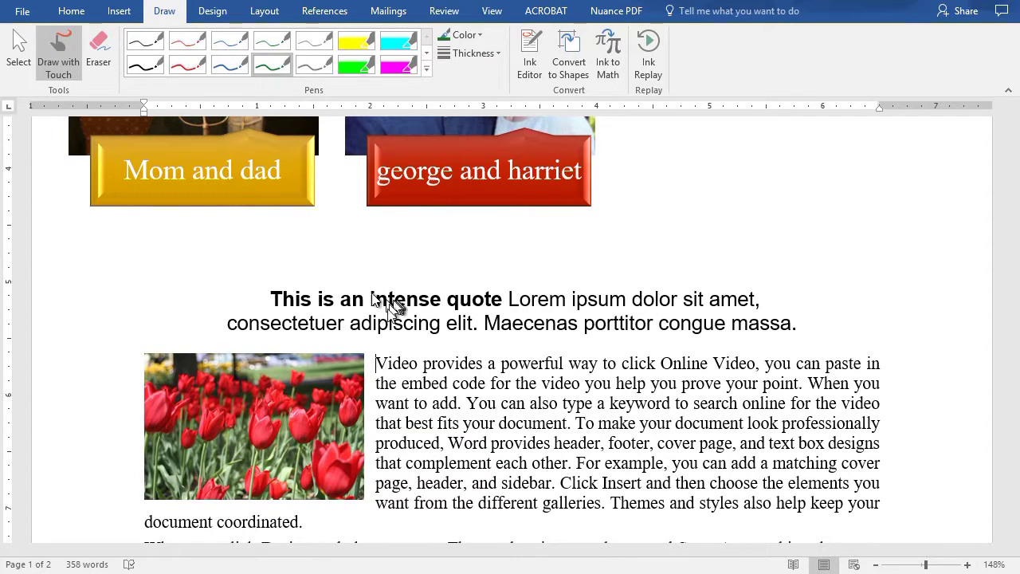
left_click_drag(486, 336, 586, 333)
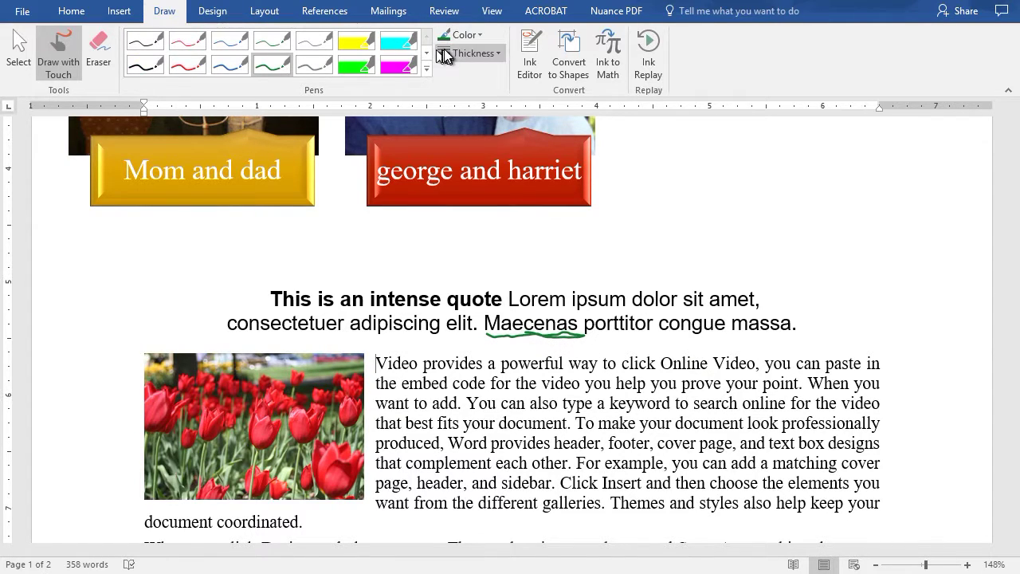
left_click(467, 39)
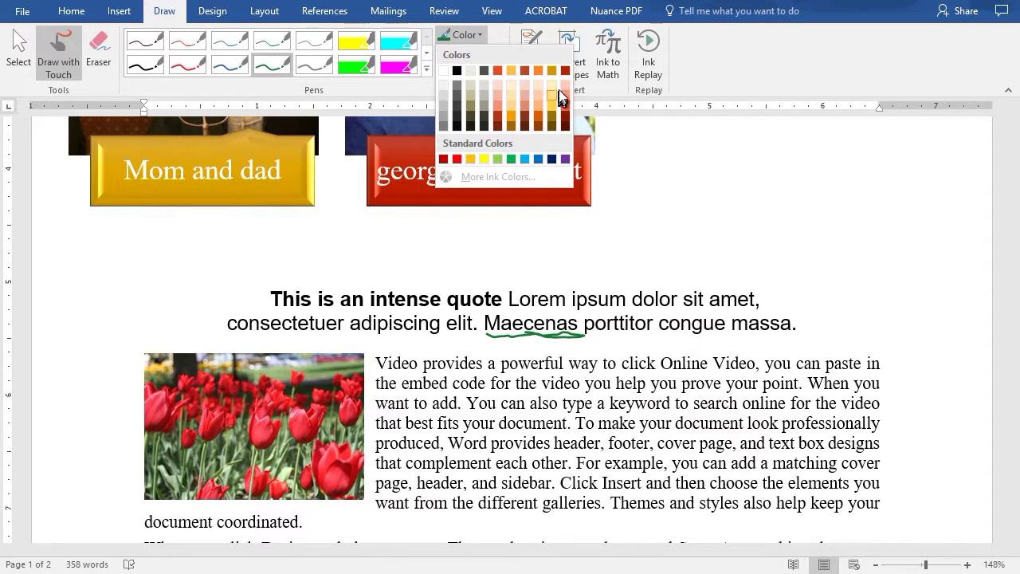
key("Escape")
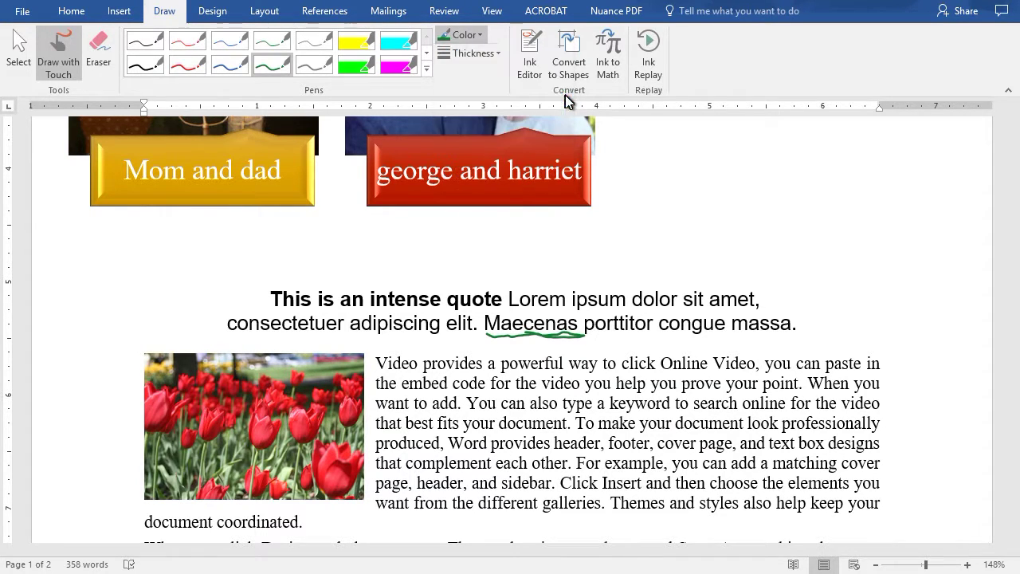
left_click(472, 53)
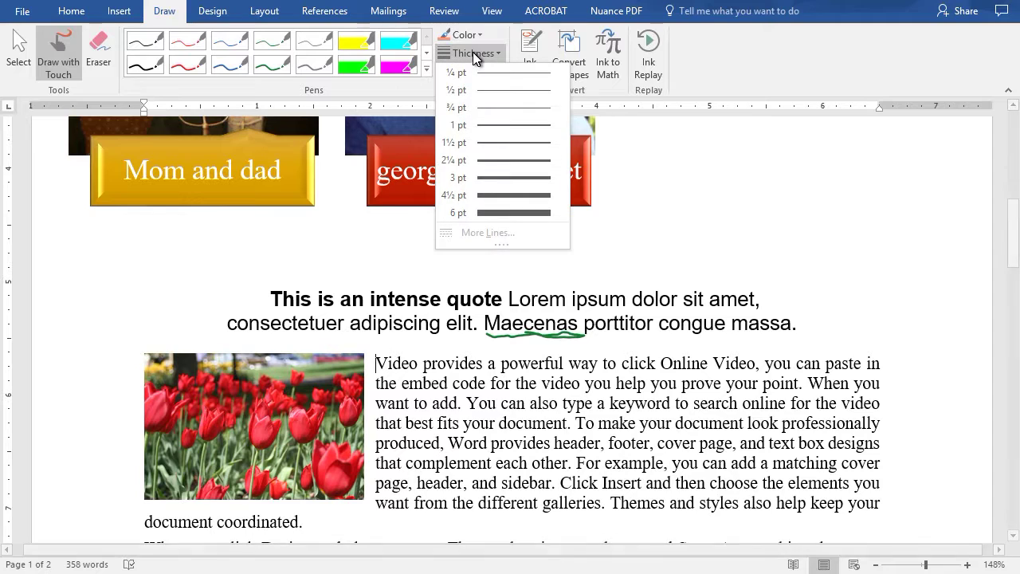
left_click(519, 203)
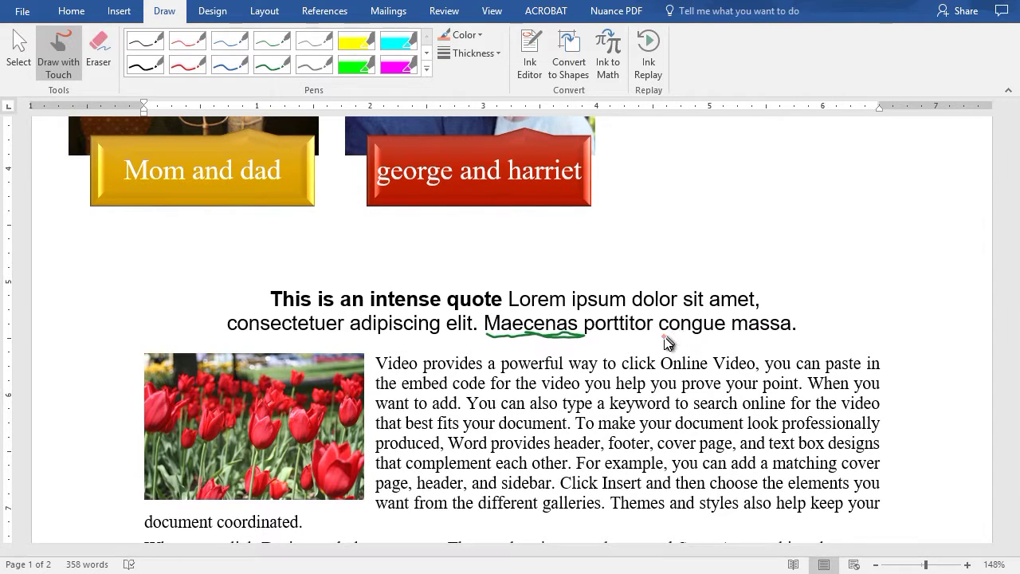
left_click_drag(661, 337, 795, 339)
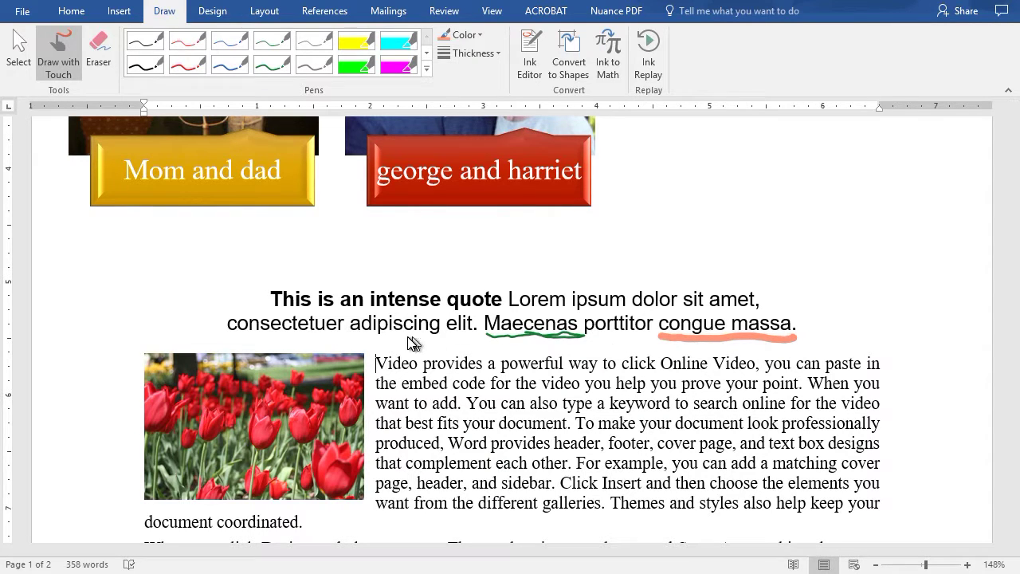
- Erase both ink underlines beneath Maecenas and congue massa with the Eraser
left_click(98, 50)
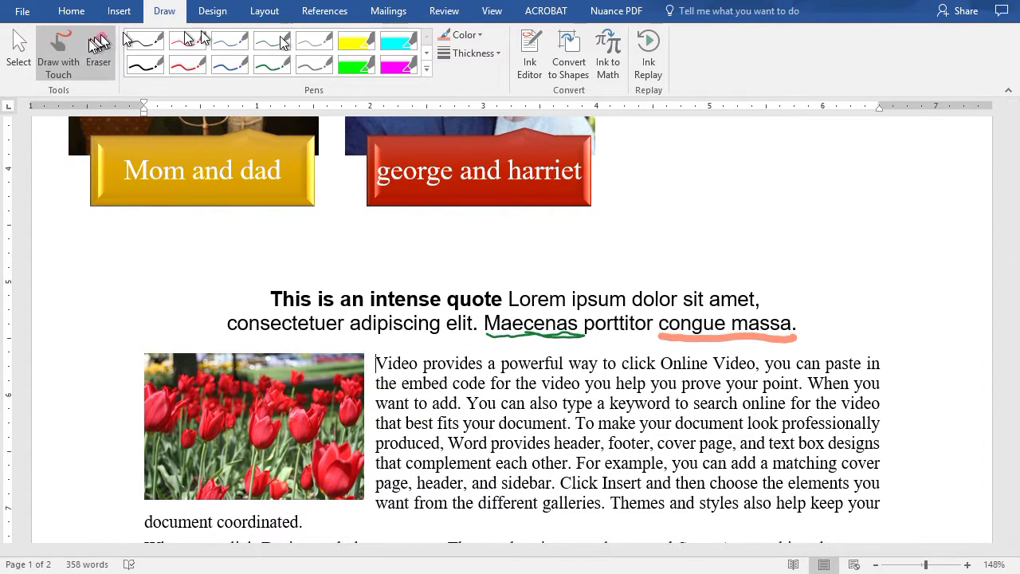
left_click(100, 47)
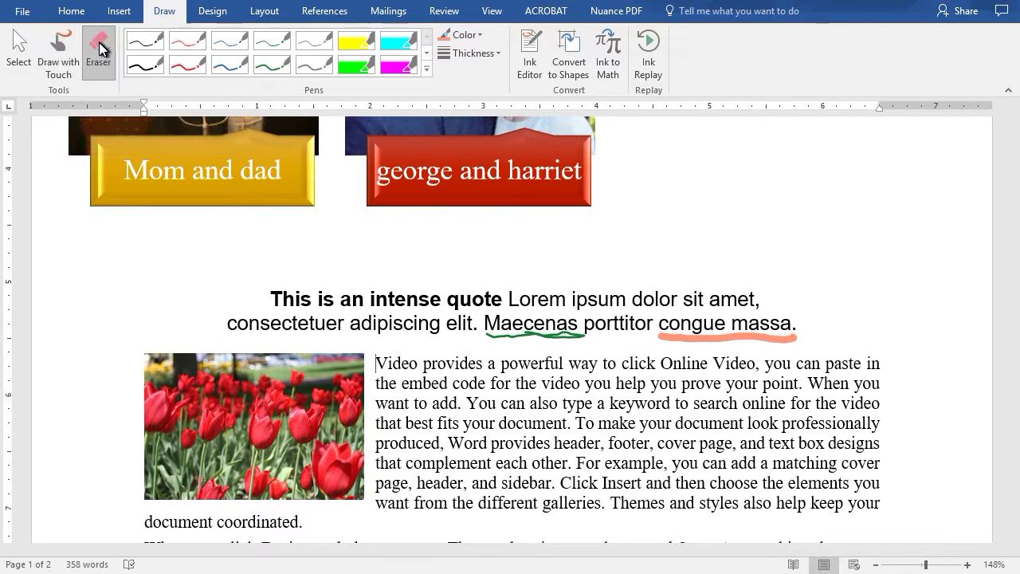
left_click(538, 333)
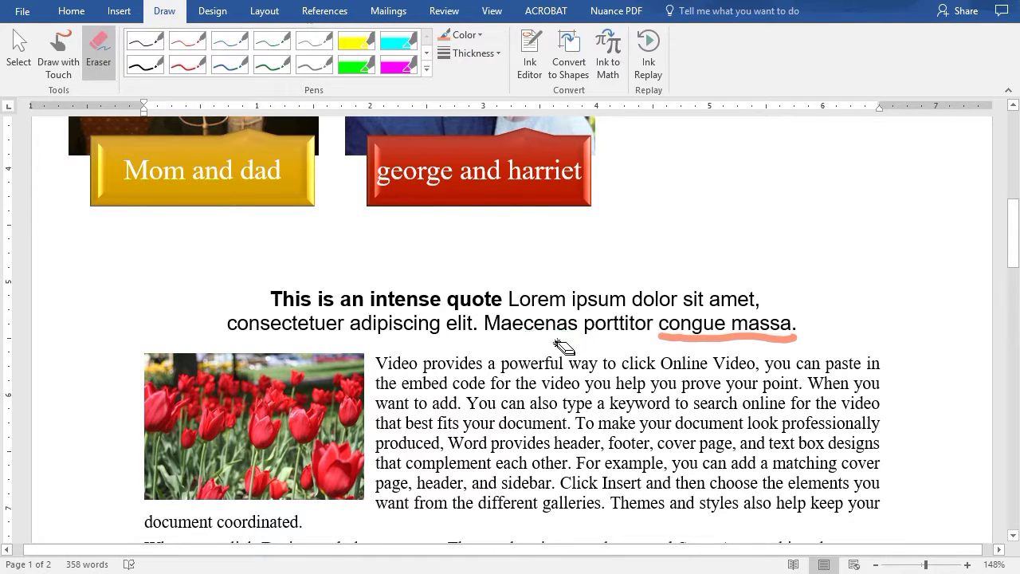
left_click_drag(656, 331, 717, 338)
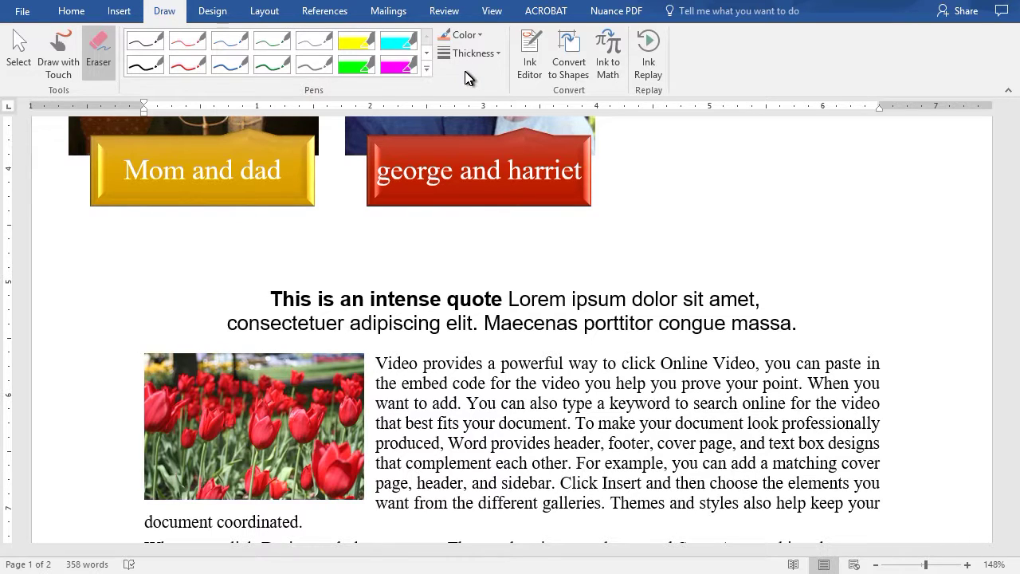
- Highlight two body text lines with the Green Highlighter and draw a green stroke toward Mom and dad
left_click(369, 69)
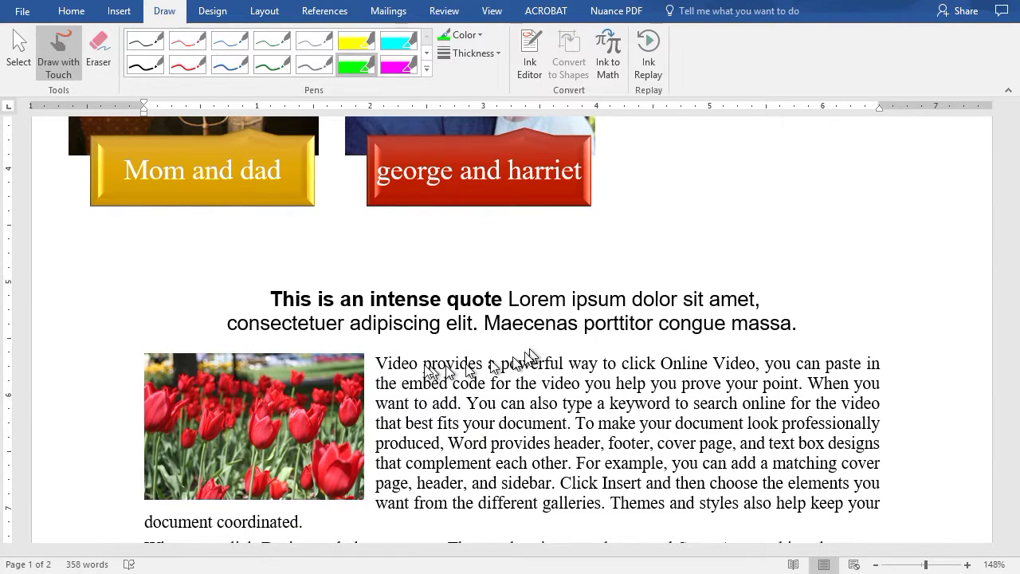
left_click_drag(371, 363, 761, 368)
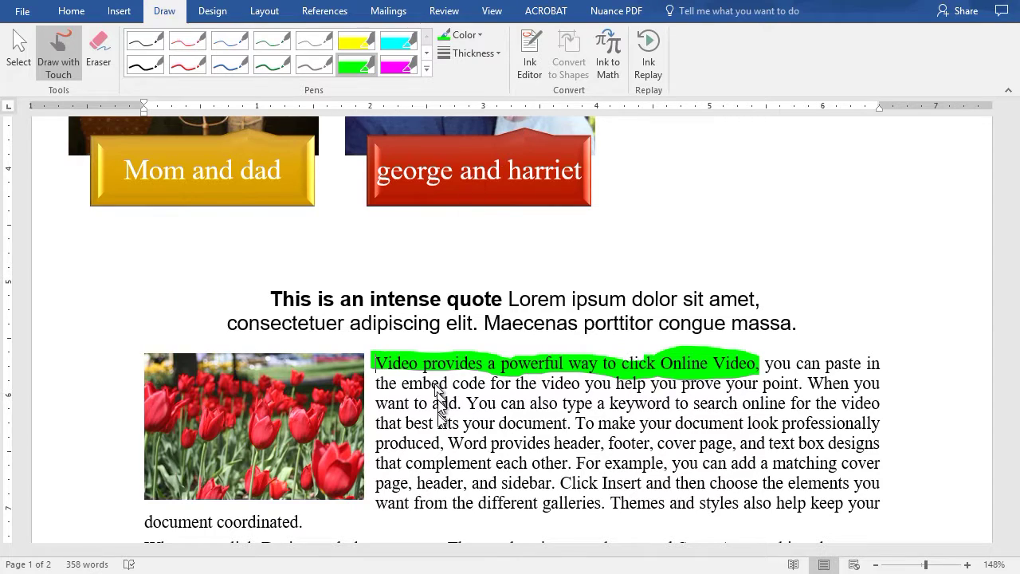
left_click_drag(454, 430, 891, 430)
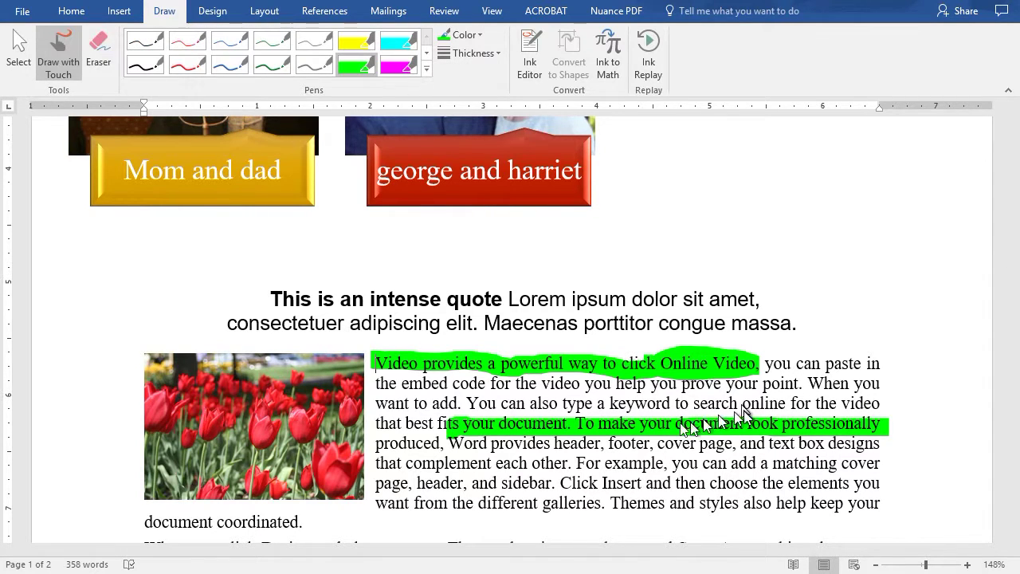
mouse_move(335, 304)
left_mouse_down()
mouse_move(200, 214)
mouse_move(160, 160)
left_mouse_up()
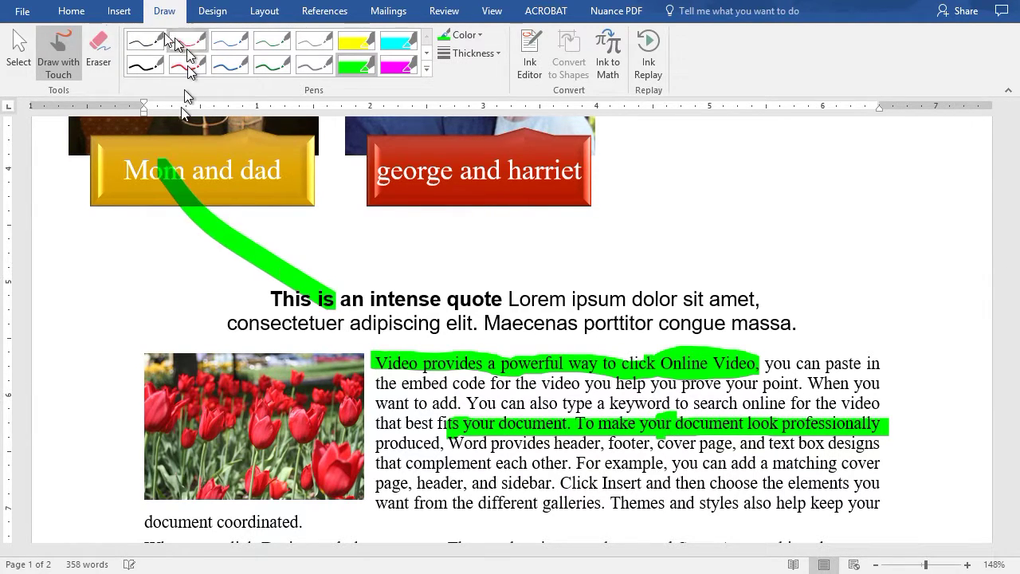
- Erase the stray green stroke and the green highlights on the body text
left_click(100, 40)
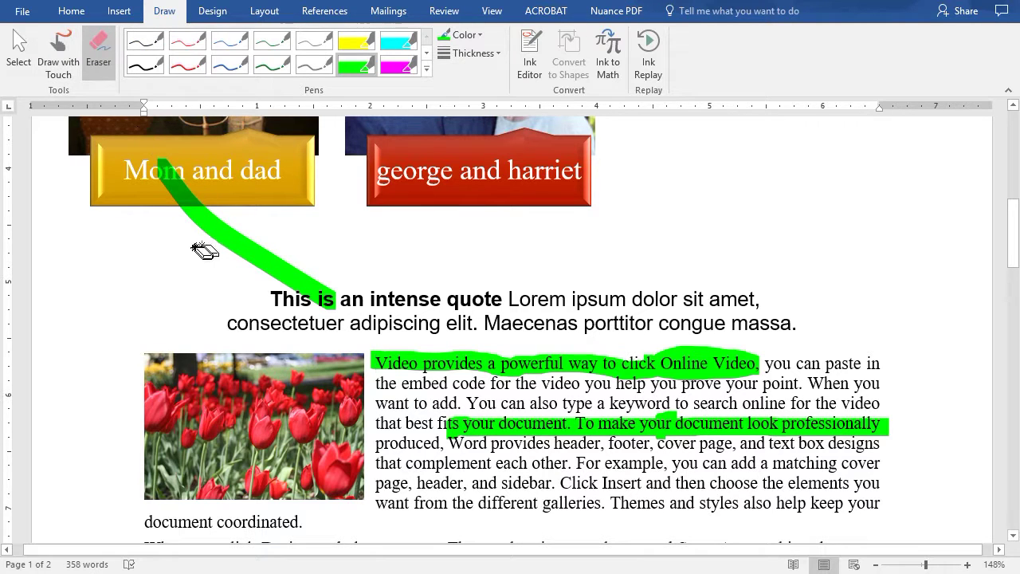
left_click_drag(203, 239, 255, 242)
mouse_move(548, 343)
left_mouse_down()
mouse_move(581, 387)
mouse_move(724, 434)
left_mouse_up()
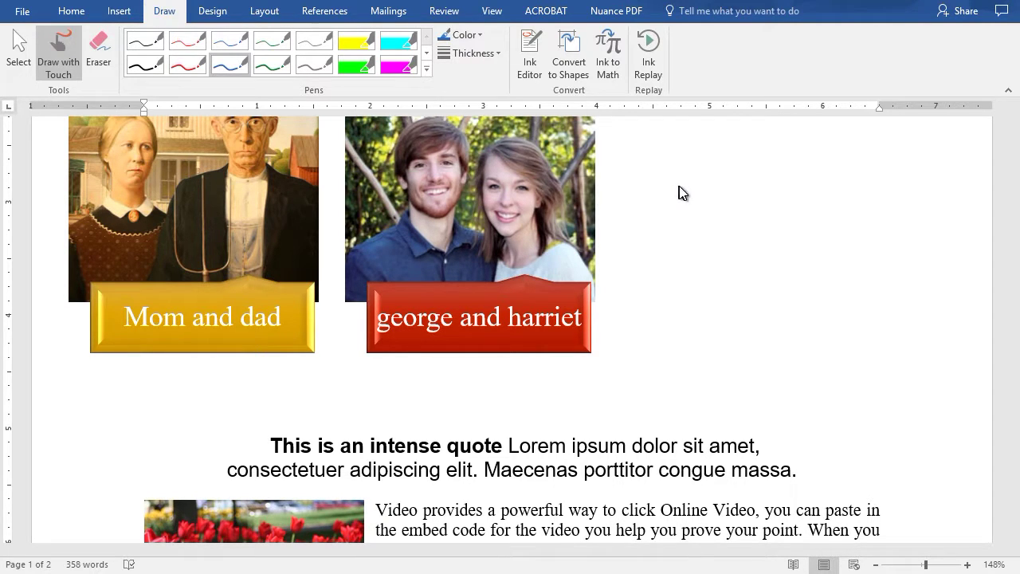
- Handwrite '321' in ink at the top of the page
mouse_move(679, 187)
left_mouse_down()
mouse_move(727, 185)
mouse_move(725, 209)
mouse_move(696, 238)
mouse_move(655, 226)
left_mouse_up()
mouse_move(752, 186)
left_mouse_down()
mouse_move(781, 196)
mouse_move(757, 230)
left_mouse_up()
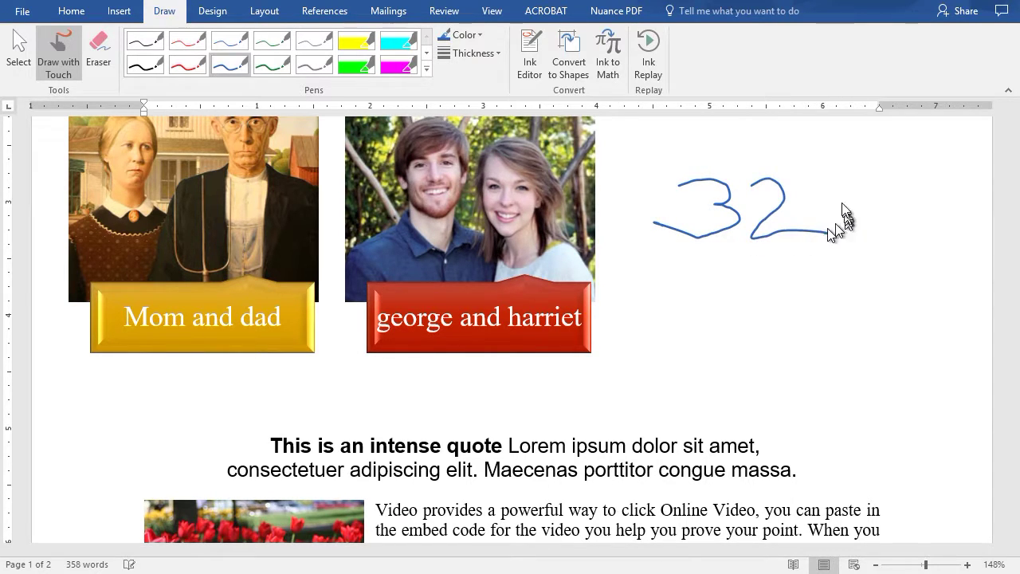
left_click_drag(846, 164, 855, 211)
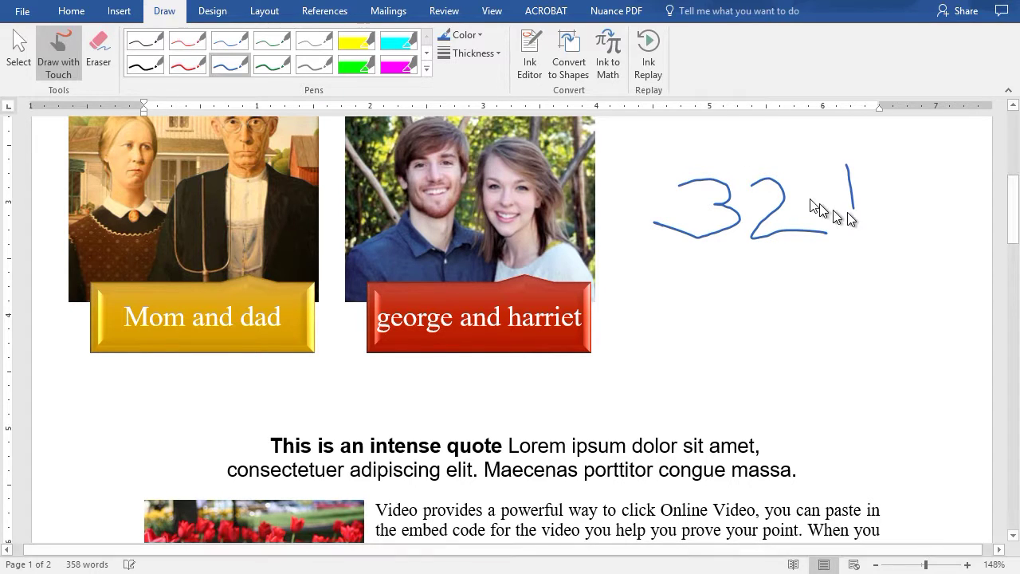
left_click(531, 60)
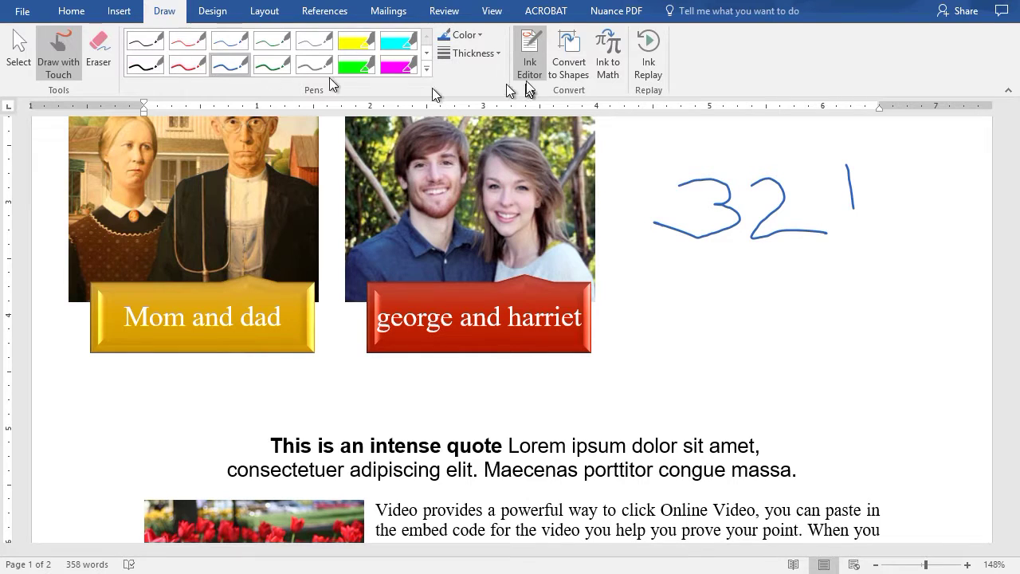
- Select the 321 ink drawing, nudge it, and resize it taller and narrower
left_click(18, 49)
scroll(717, 209, "up", 3)
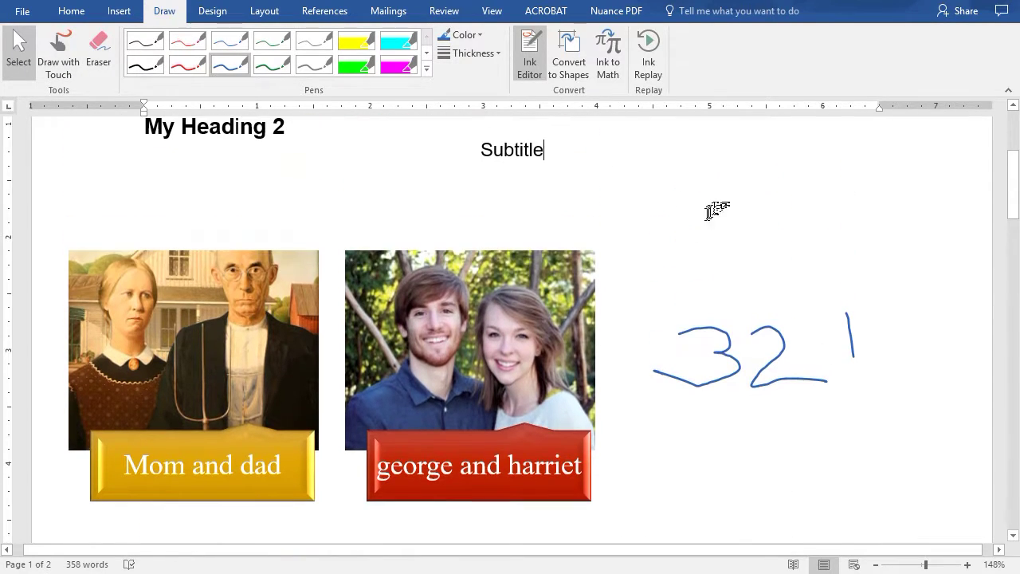
left_click(729, 356)
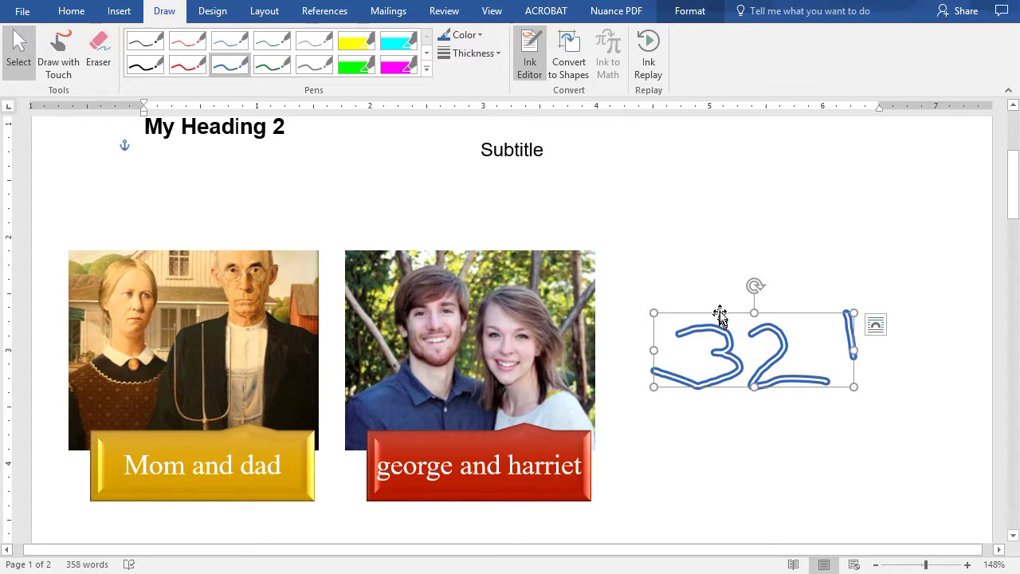
mouse_move(720, 315)
left_mouse_down()
mouse_move(742, 199)
mouse_move(736, 363)
left_mouse_up()
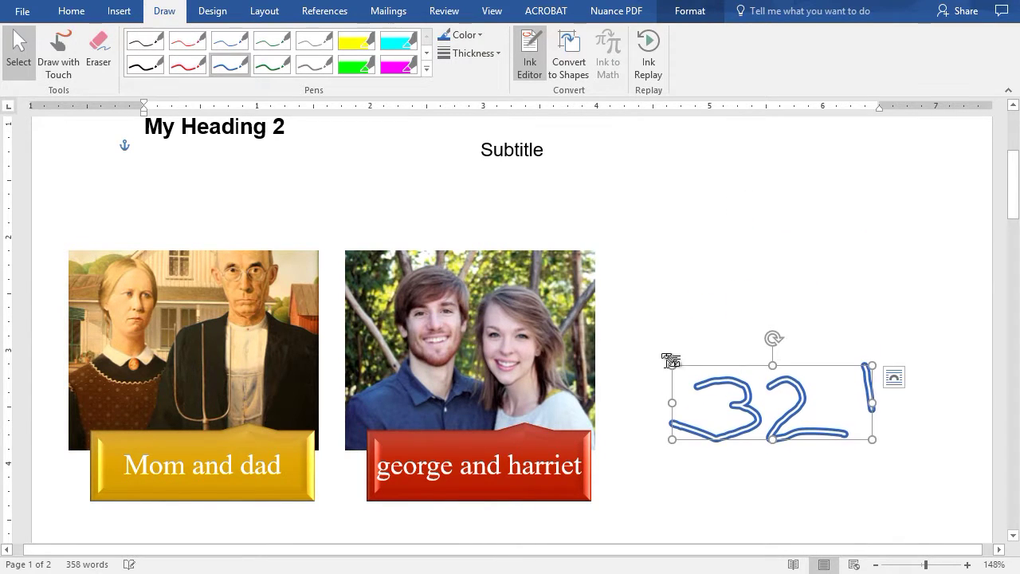
mouse_move(673, 362)
left_mouse_down()
mouse_move(709, 301)
mouse_move(671, 289)
mouse_move(765, 268)
mouse_move(686, 284)
left_mouse_up()
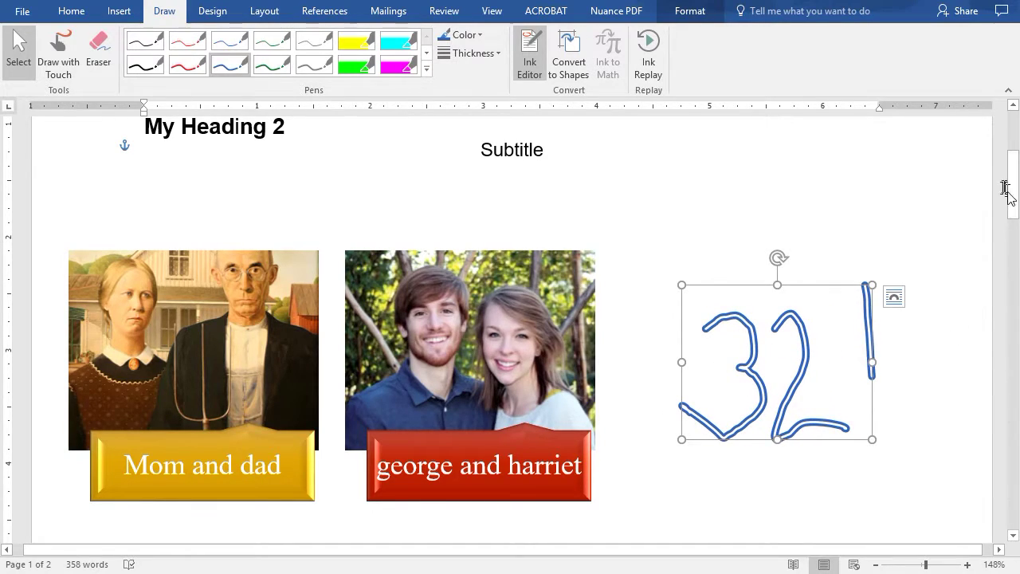
- Drag the 321 drawing down next to the intense quote paragraph
left_click_drag(1005, 191, 1011, 243)
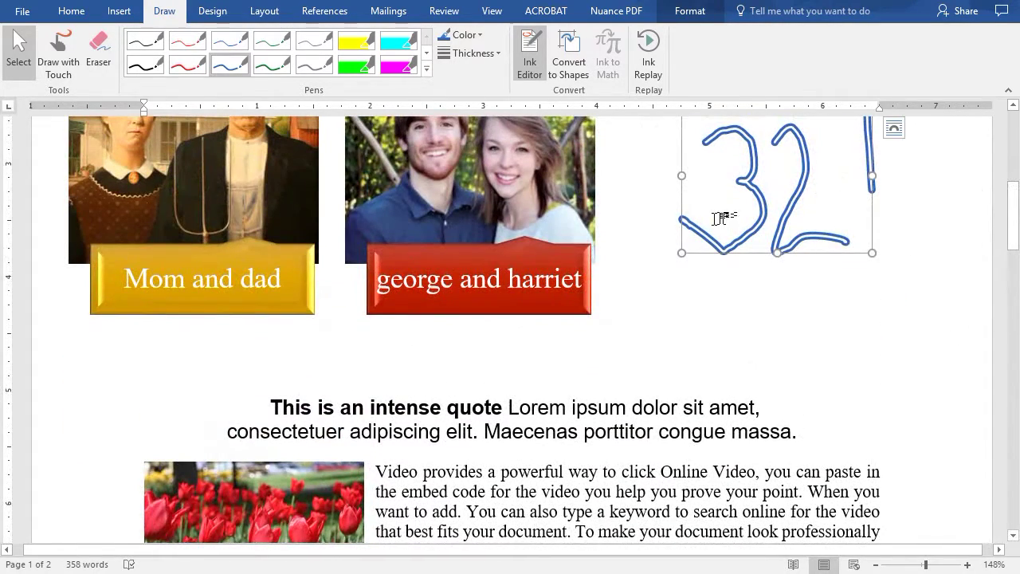
left_click_drag(721, 259, 649, 439)
scroll(762, 189, "up", 1)
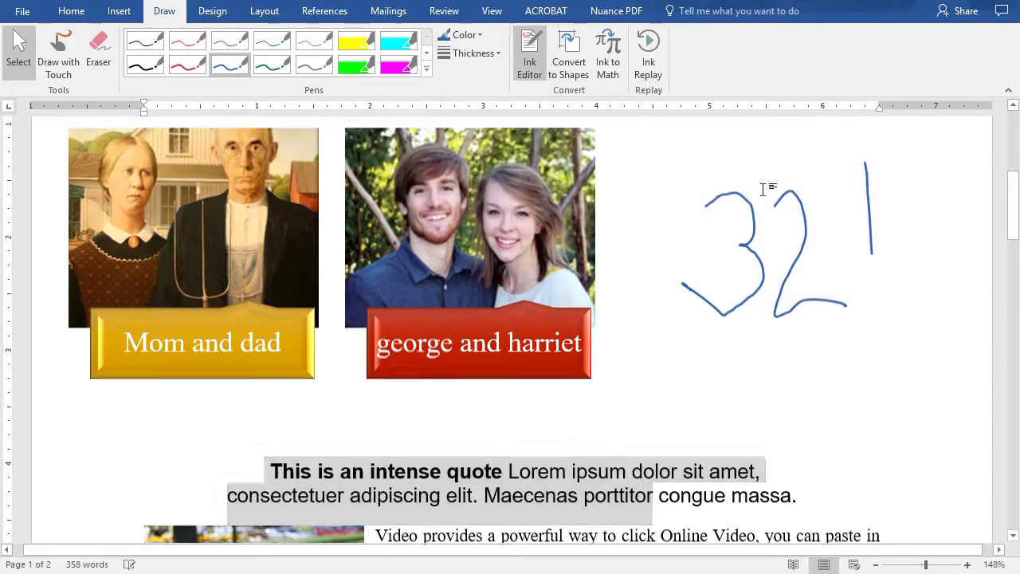
scroll(763, 189, "up", 2)
left_click(18, 56)
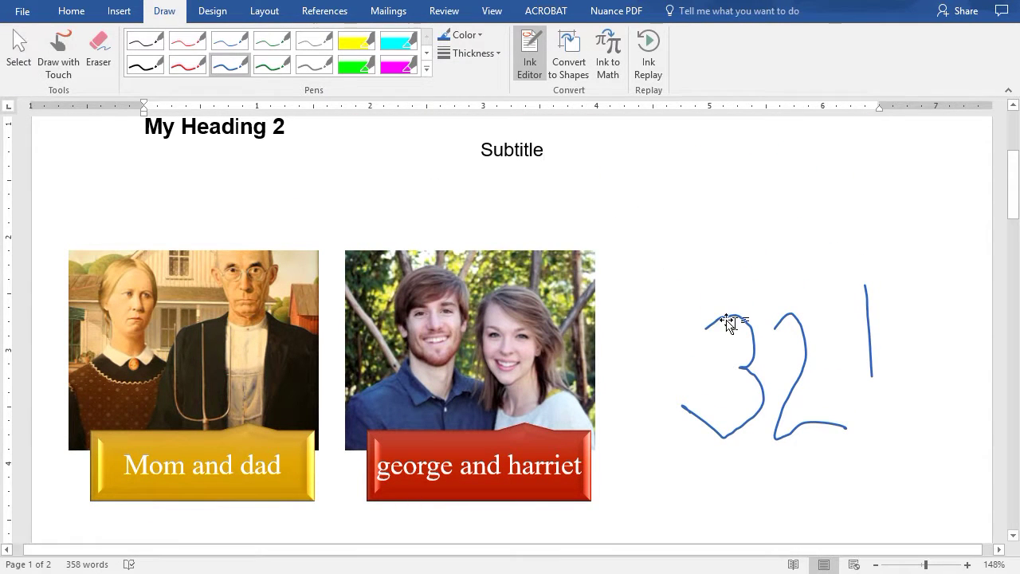
mouse_move(751, 330)
left_mouse_down()
mouse_move(694, 567)
mouse_move(677, 557)
mouse_move(677, 526)
mouse_move(690, 550)
mouse_move(725, 454)
mouse_move(736, 469)
left_mouse_up()
scroll(739, 471, "down", 5)
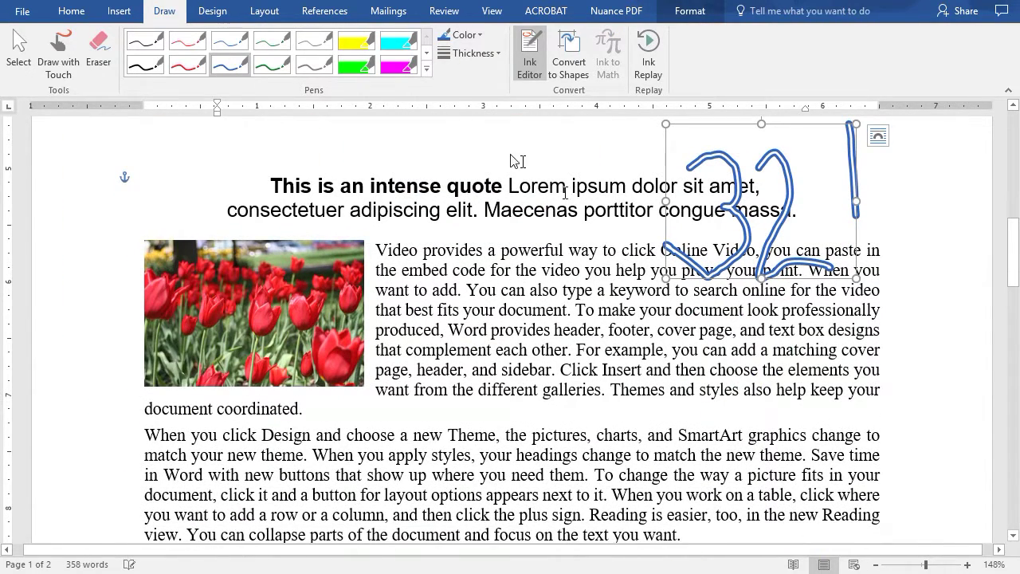
- Set the 321 drawing's text wrapping to Square and switch on Convert to Shapes
left_click(877, 137)
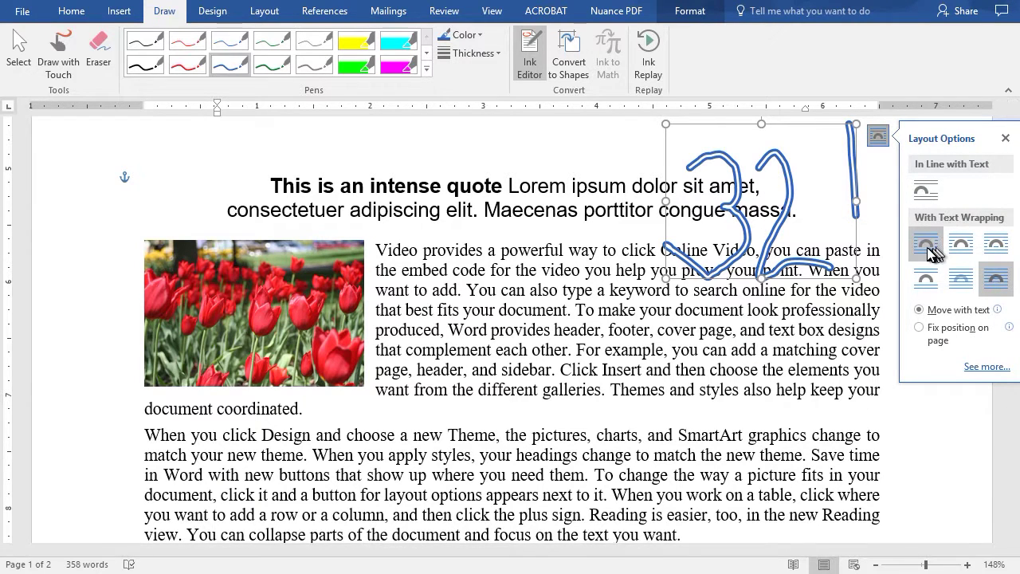
left_click(929, 249)
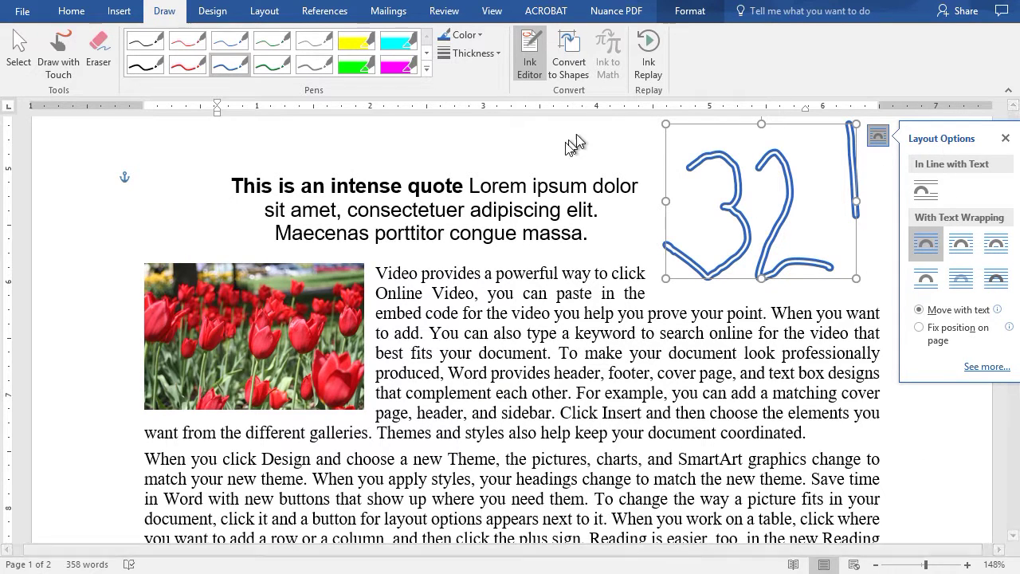
scroll(606, 182, "up", 3)
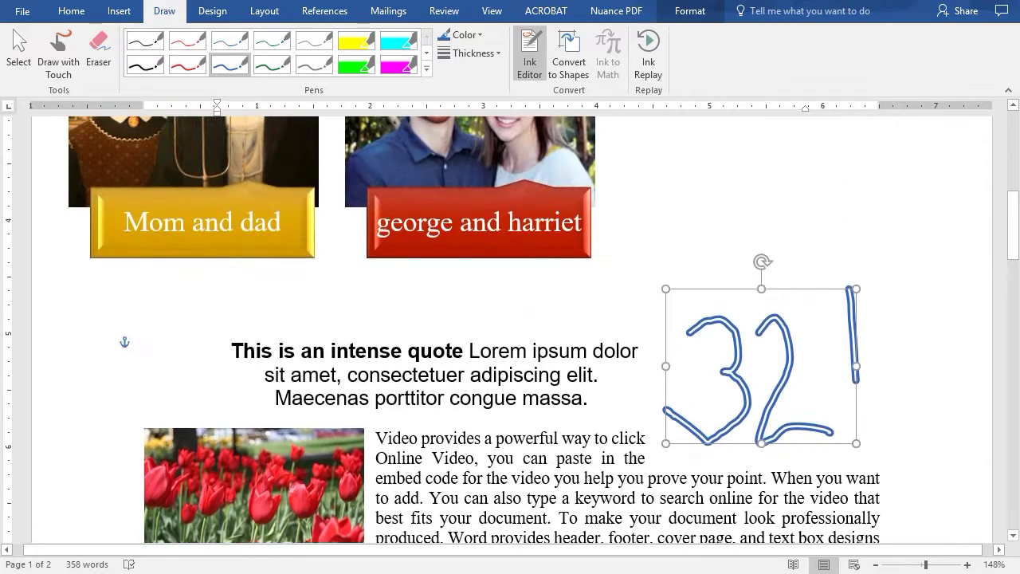
scroll(614, 189, "up", 2)
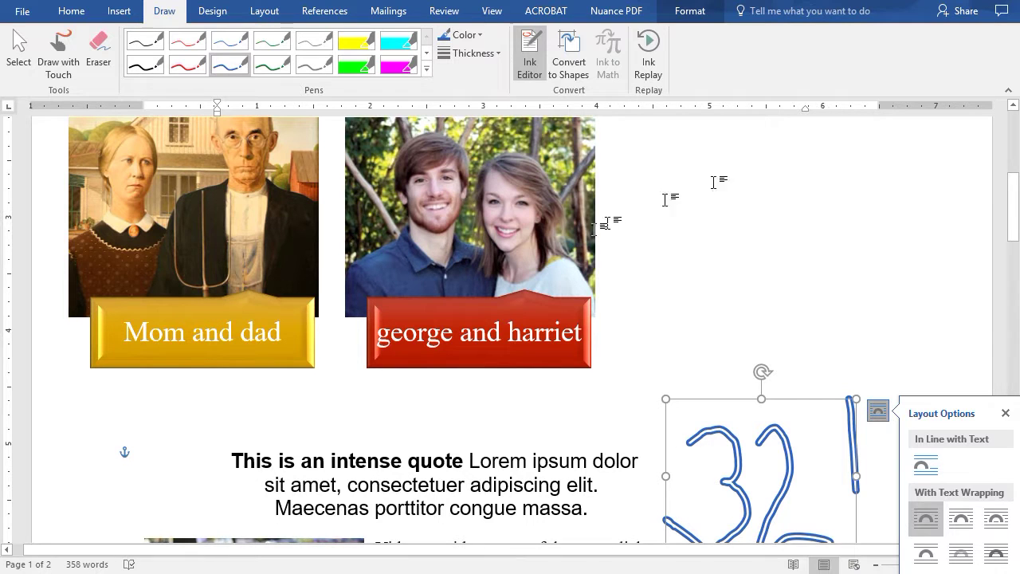
left_click(571, 65)
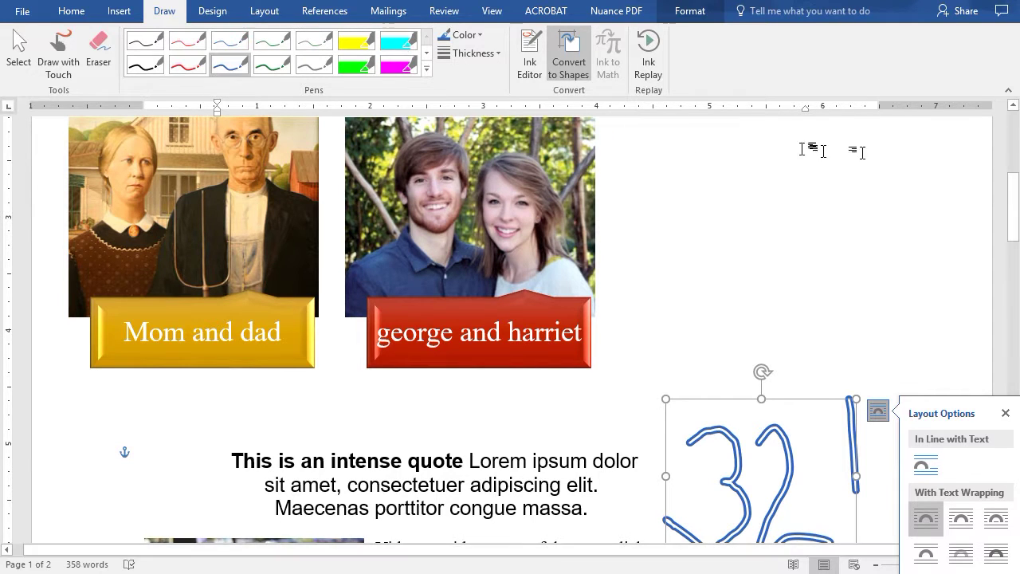
- Sketch an oval, a triangle and a parallelogram that convert into clean shapes
left_click(59, 50)
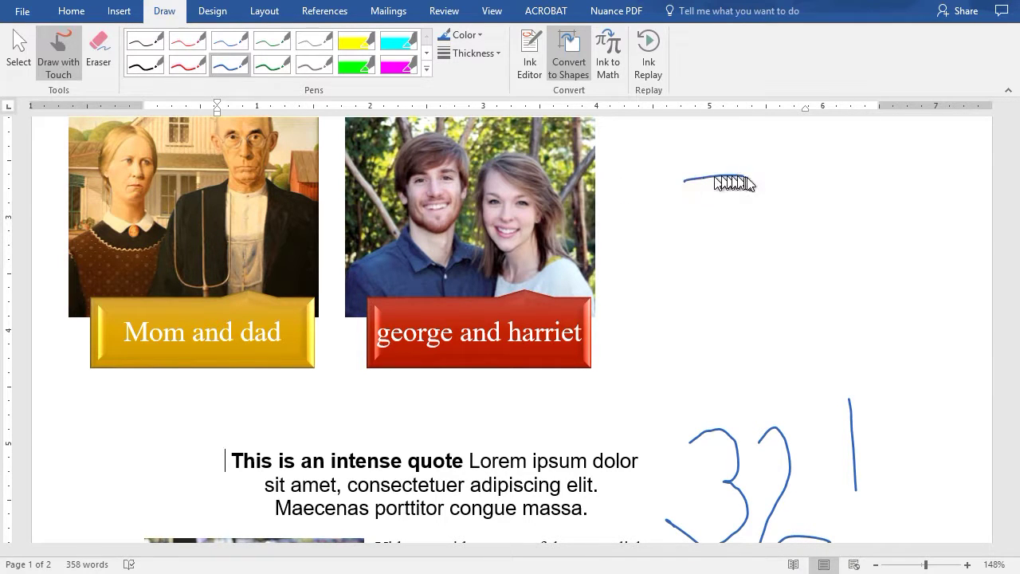
mouse_move(749, 183)
left_mouse_down()
mouse_move(751, 212)
mouse_move(690, 220)
mouse_move(681, 179)
left_mouse_up()
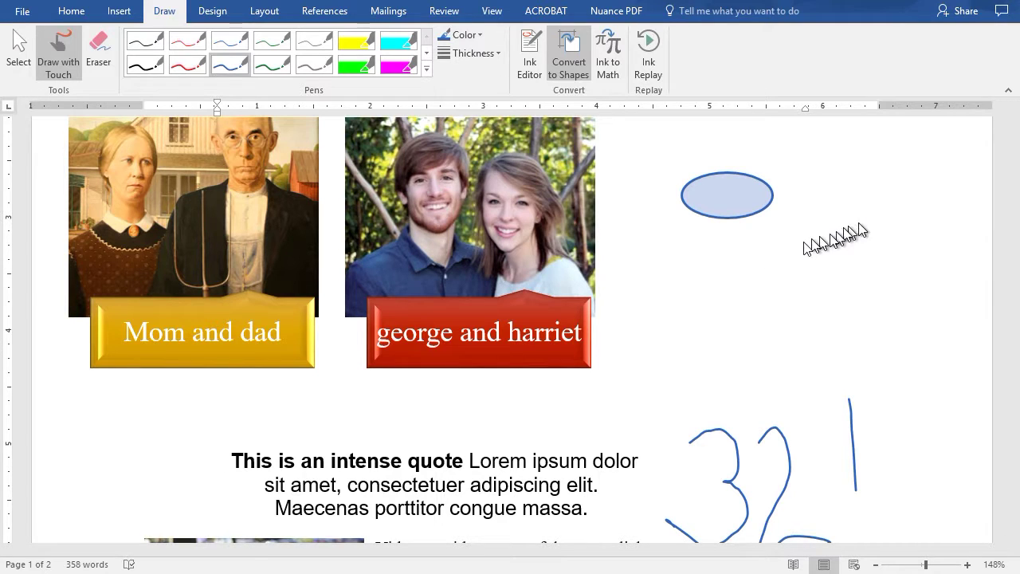
mouse_move(781, 249)
left_mouse_down()
mouse_move(868, 205)
mouse_move(852, 264)
mouse_move(833, 283)
mouse_move(774, 255)
left_mouse_up()
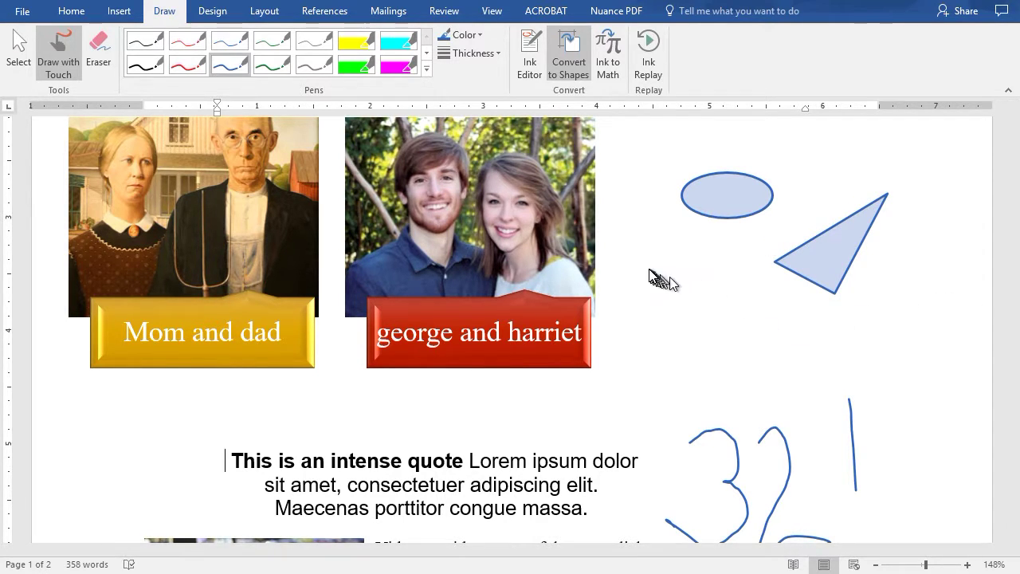
left_click_drag(650, 270, 744, 275)
mouse_move(733, 320)
left_mouse_down()
mouse_move(630, 320)
mouse_move(649, 272)
left_mouse_up()
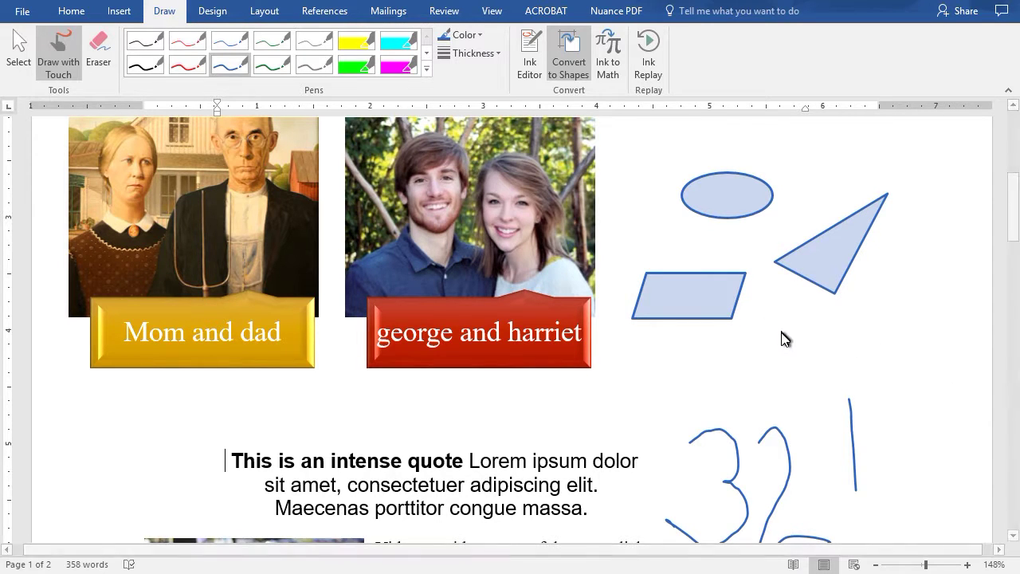
- Sketch a horizontal arrow, a diagonal arrow, a trapezoid and a box outline as shapes
mouse_move(781, 334)
left_mouse_down()
mouse_move(929, 337)
mouse_move(899, 346)
left_mouse_up()
mouse_move(925, 275)
left_mouse_down()
mouse_move(935, 237)
mouse_move(958, 228)
mouse_move(949, 241)
left_mouse_up()
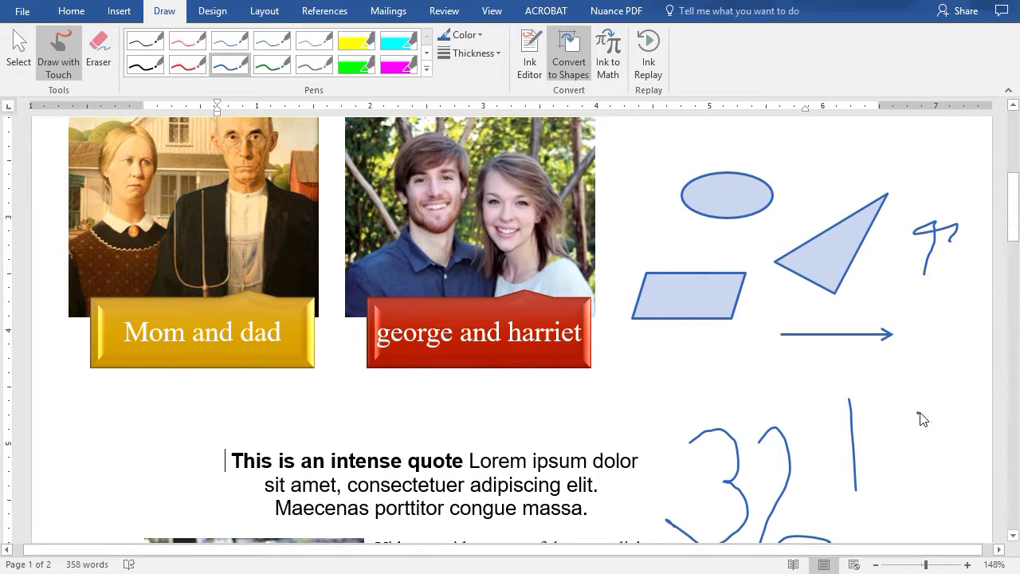
left_click_drag(922, 408, 956, 365)
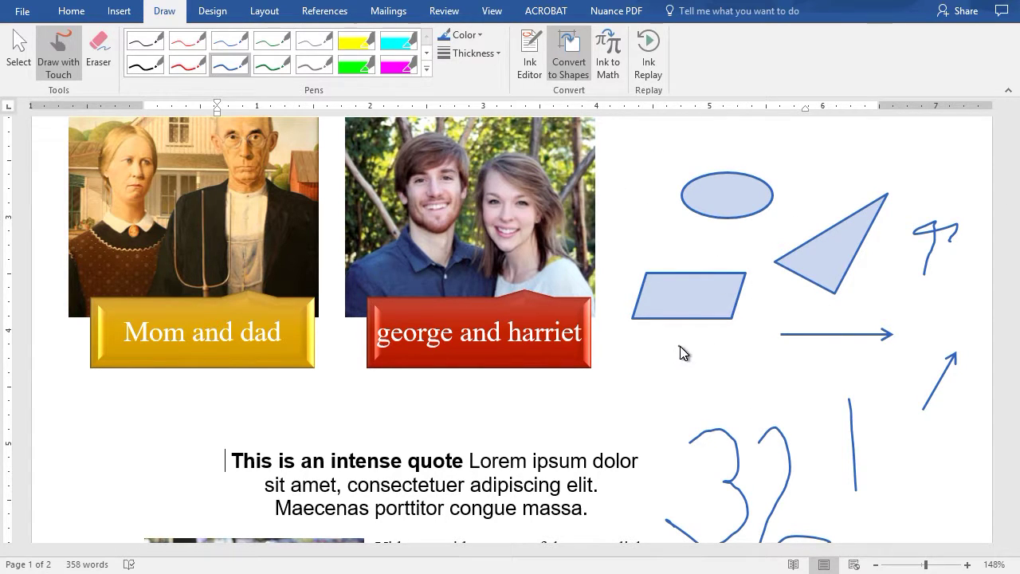
mouse_move(679, 346)
left_mouse_down()
mouse_move(677, 383)
mouse_move(759, 392)
mouse_move(770, 353)
mouse_move(653, 343)
left_mouse_up()
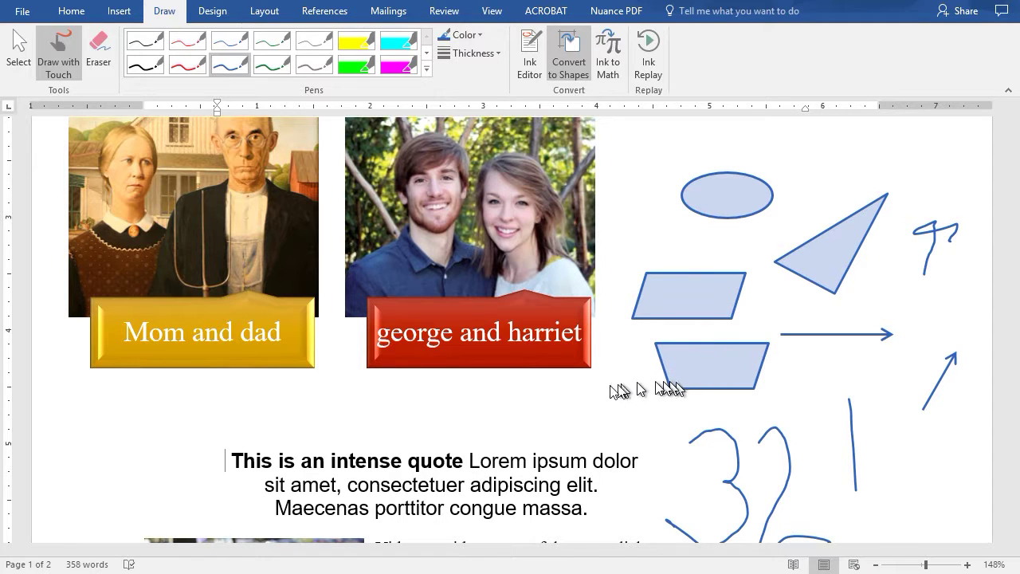
mouse_move(502, 394)
left_mouse_down()
mouse_move(572, 398)
mouse_move(566, 437)
mouse_move(501, 439)
mouse_move(500, 395)
left_mouse_up()
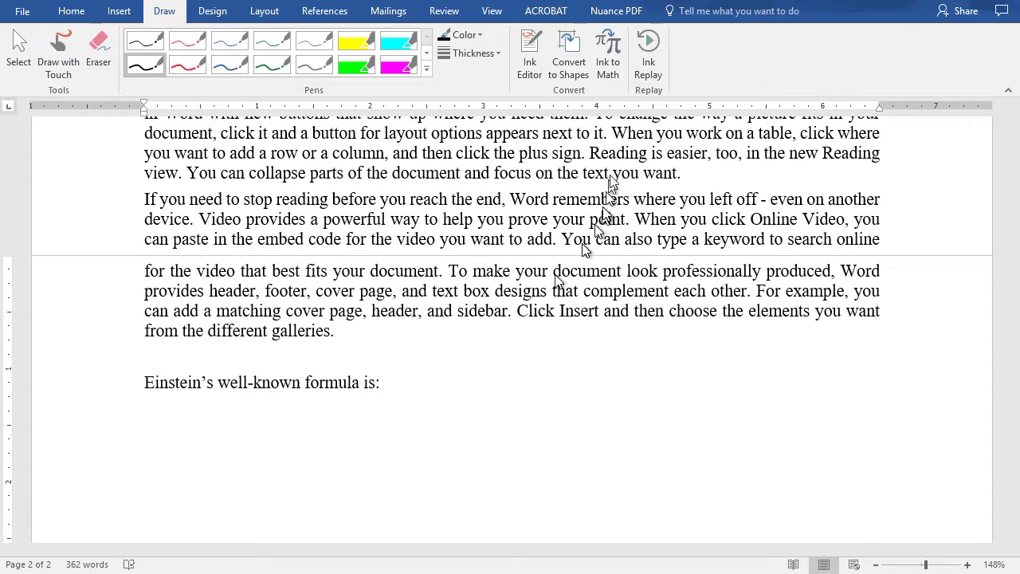
- Handwrite e=mc² in the Ink to Math input pad
left_click(614, 72)
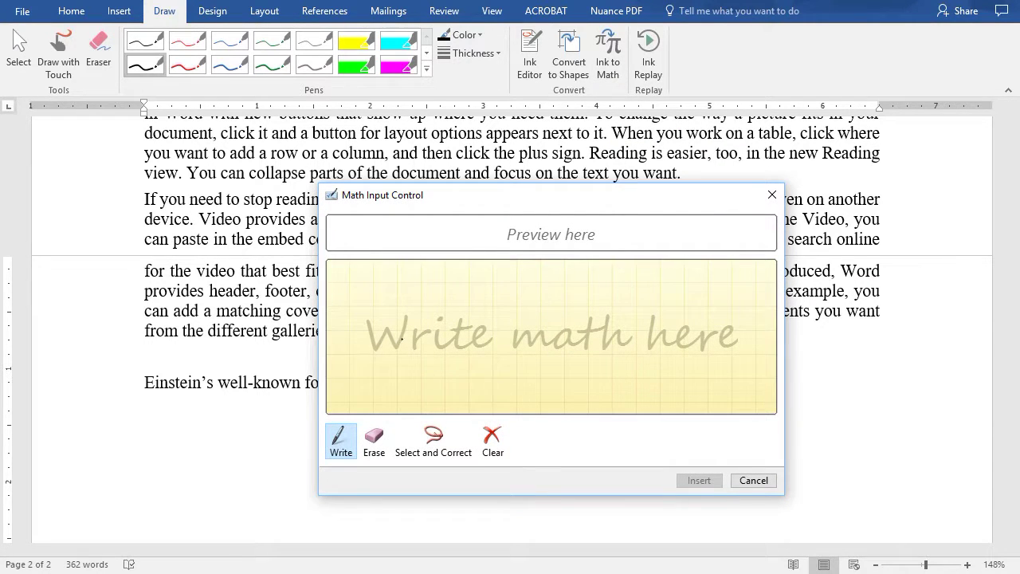
left_click_drag(404, 337, 431, 330)
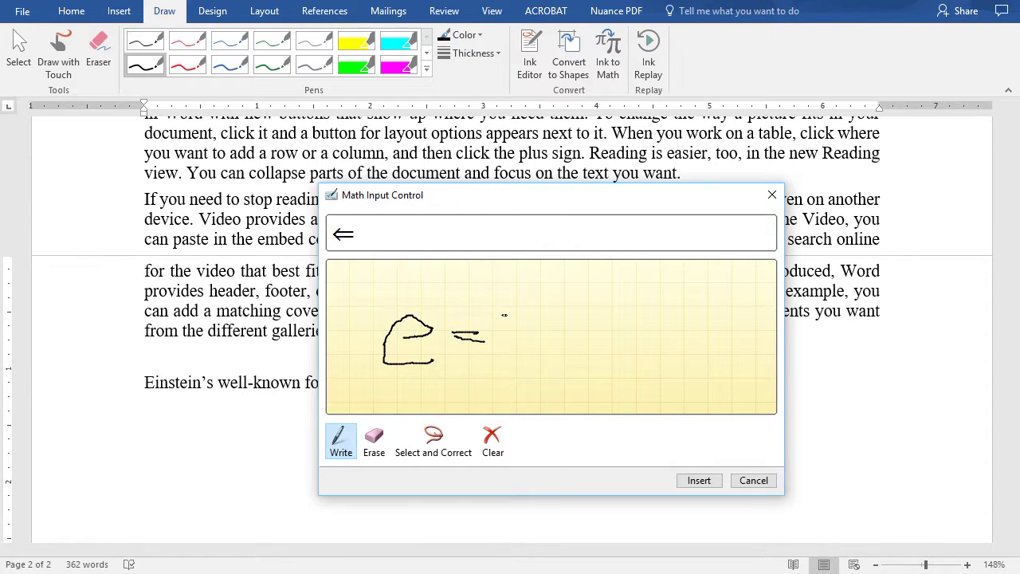
left_click_drag(585, 375, 593, 379)
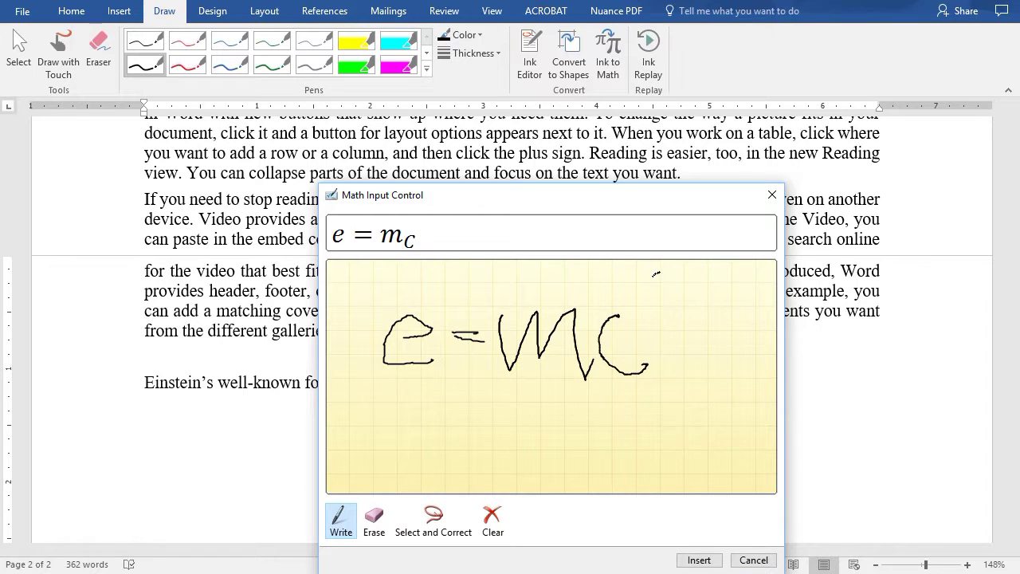
left_click_drag(678, 303, 683, 303)
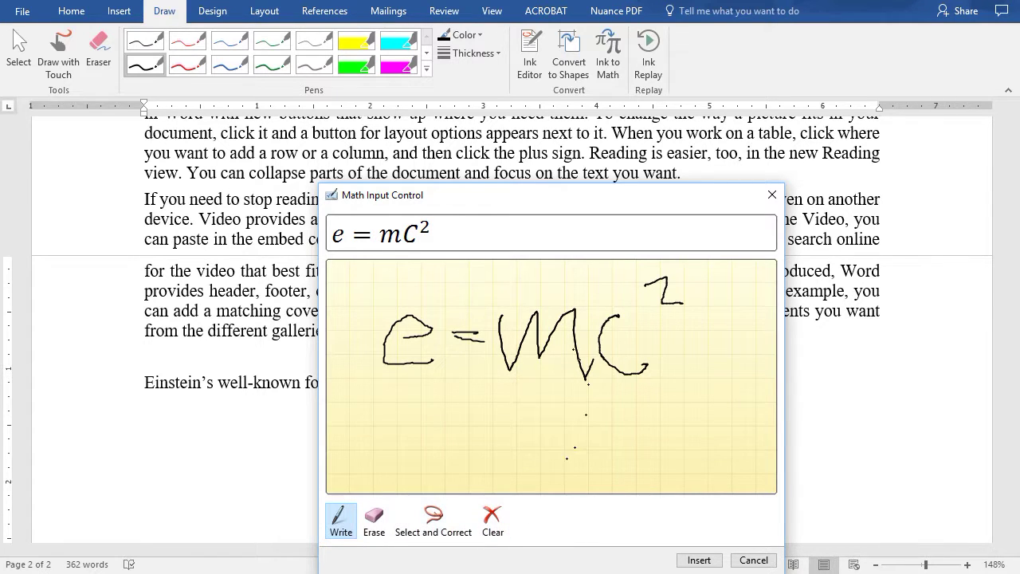
- Correct the first symbol to a lowercase c and insert the equation into the document
left_click(441, 517)
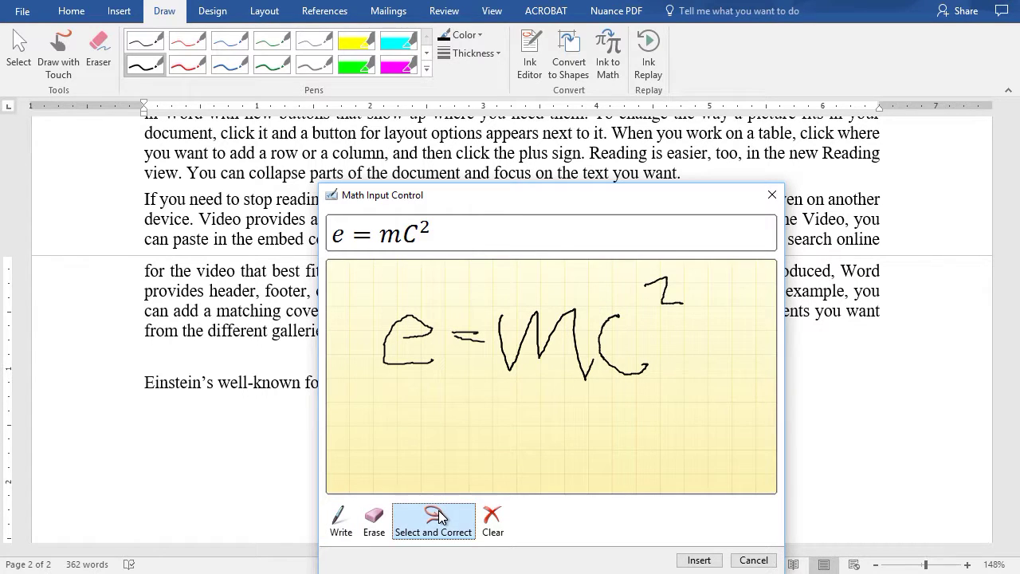
left_click(408, 344)
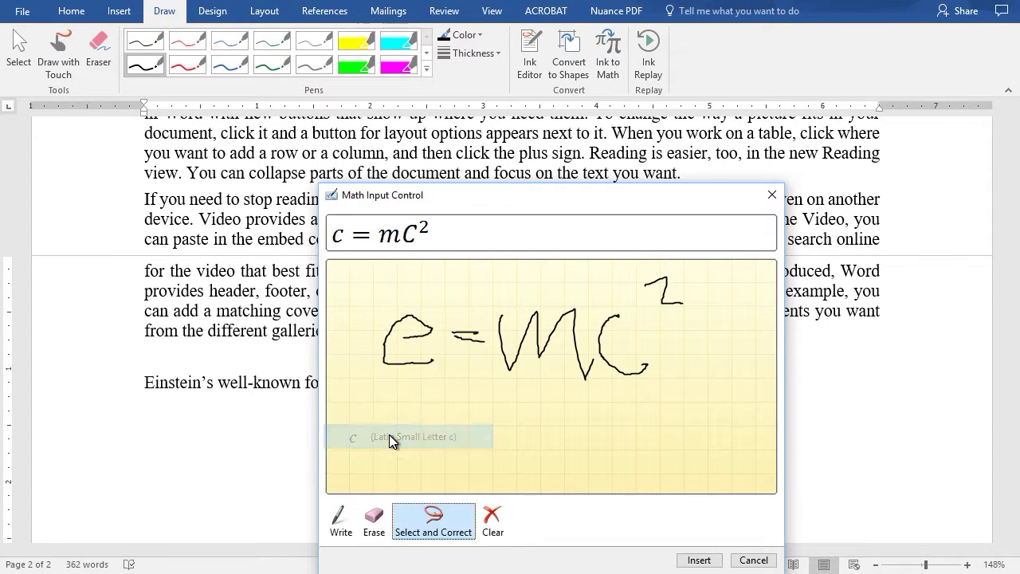
left_click(388, 435)
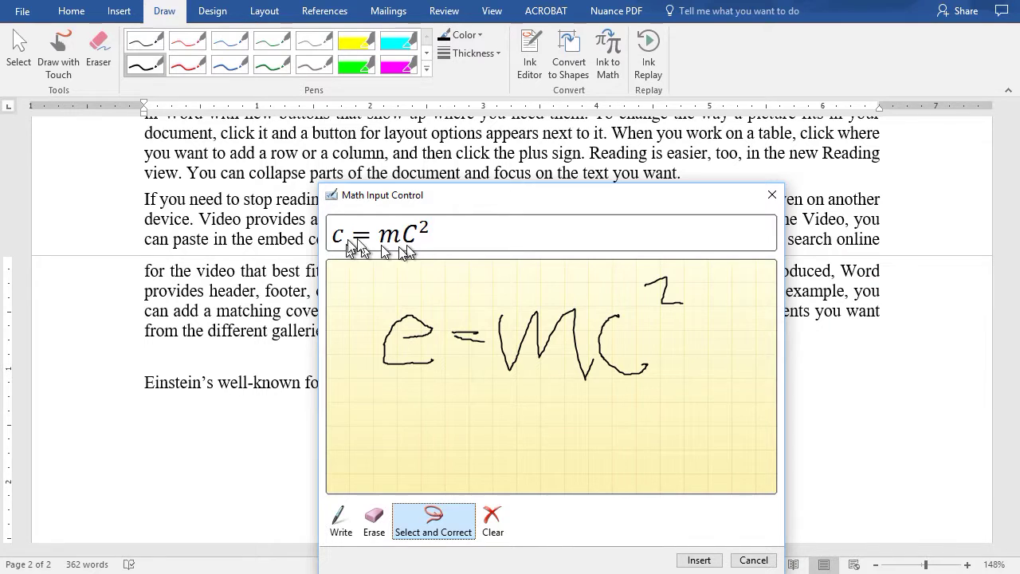
left_click(699, 560)
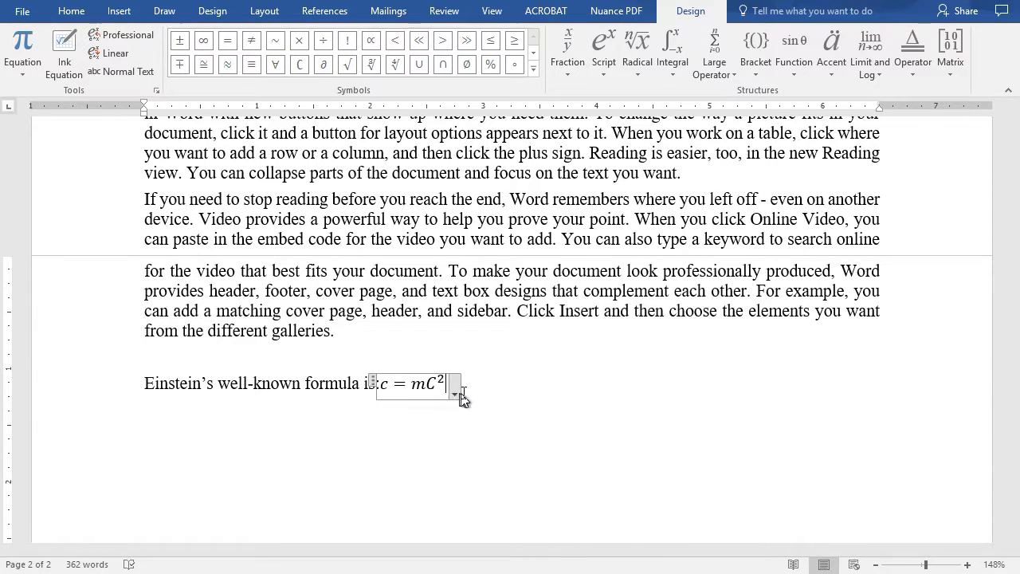
- Click at the end of the formula line to exit the c = mC² equation
left_click(503, 383)
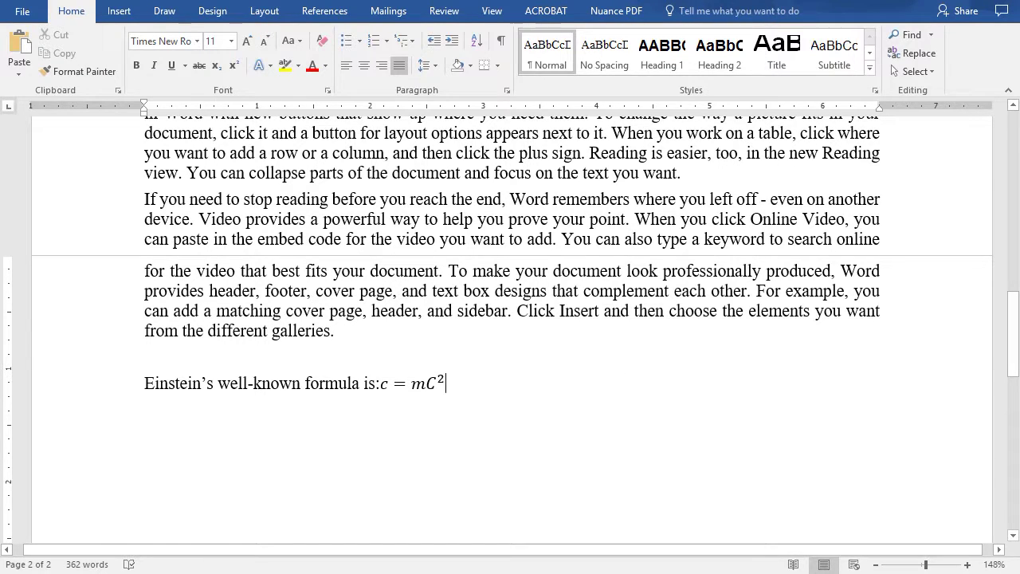